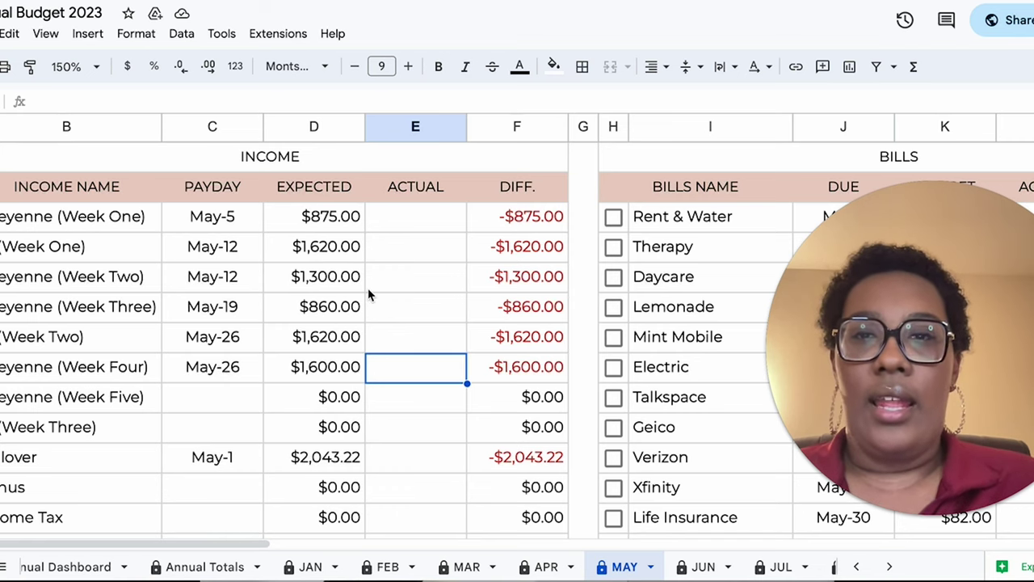
- Review the May income table, from the weekly paychecks and rollover down to the expected income total
scroll(367, 291, "down", 1)
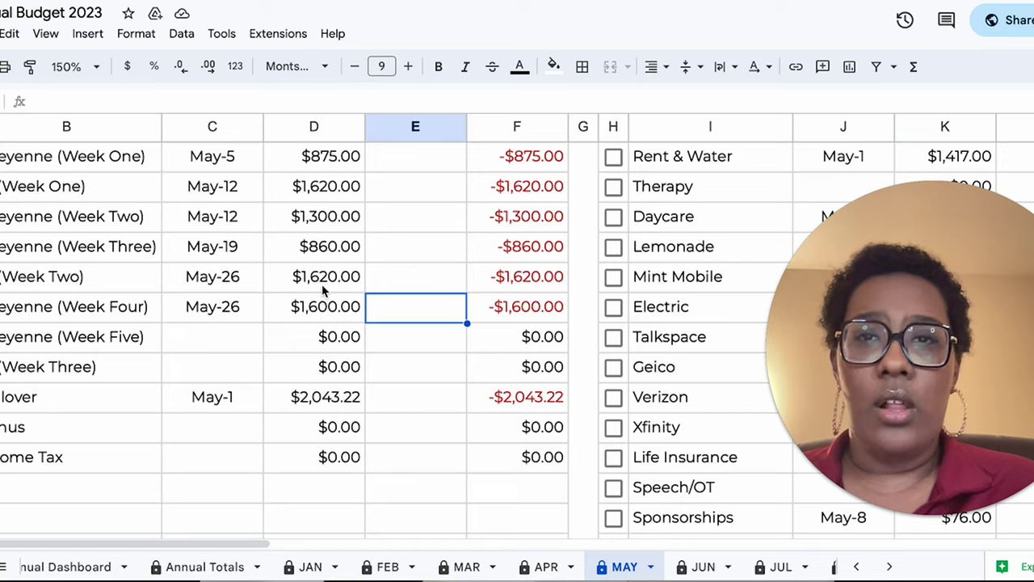
scroll(323, 303, "up", 3)
scroll(324, 290, "down", 10)
scroll(323, 307, "down", 4)
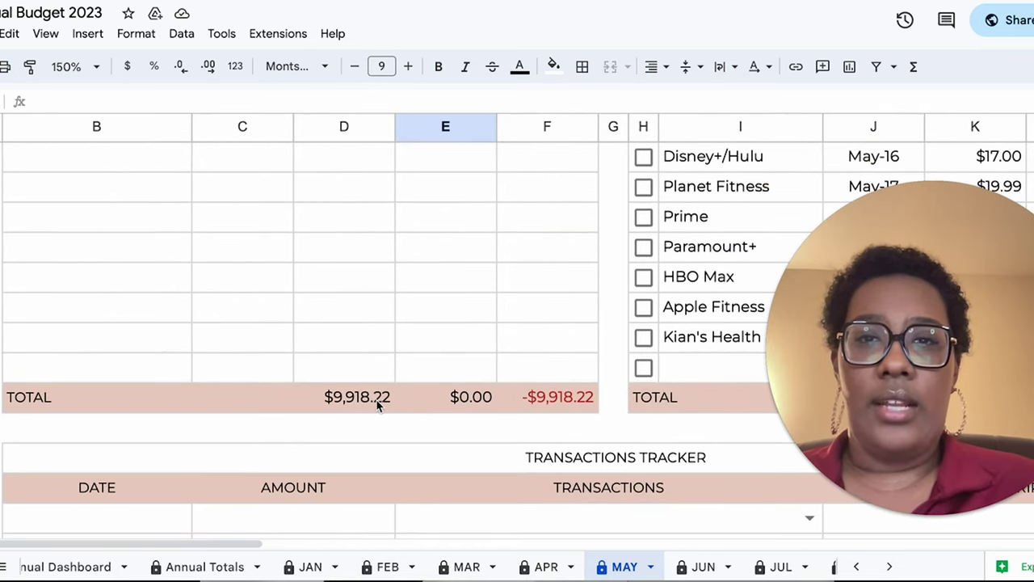
scroll(391, 295, "up", 10)
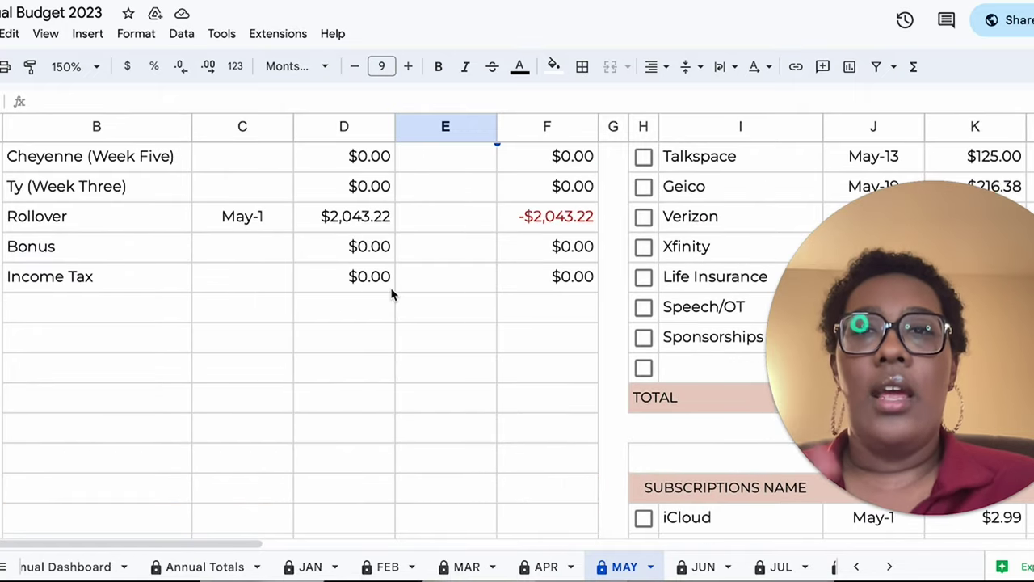
scroll(391, 295, "up", 2)
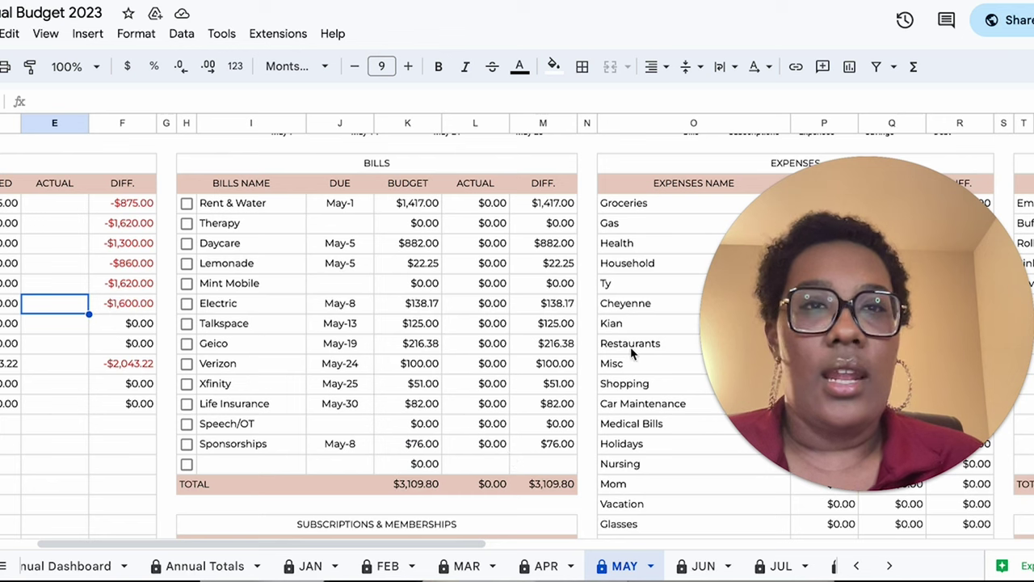
- Examine the budgeted amounts in the May Expenses table, from Groceries down to its total row
scroll(708, 305, "right", 1)
scroll(709, 305, "down", 1)
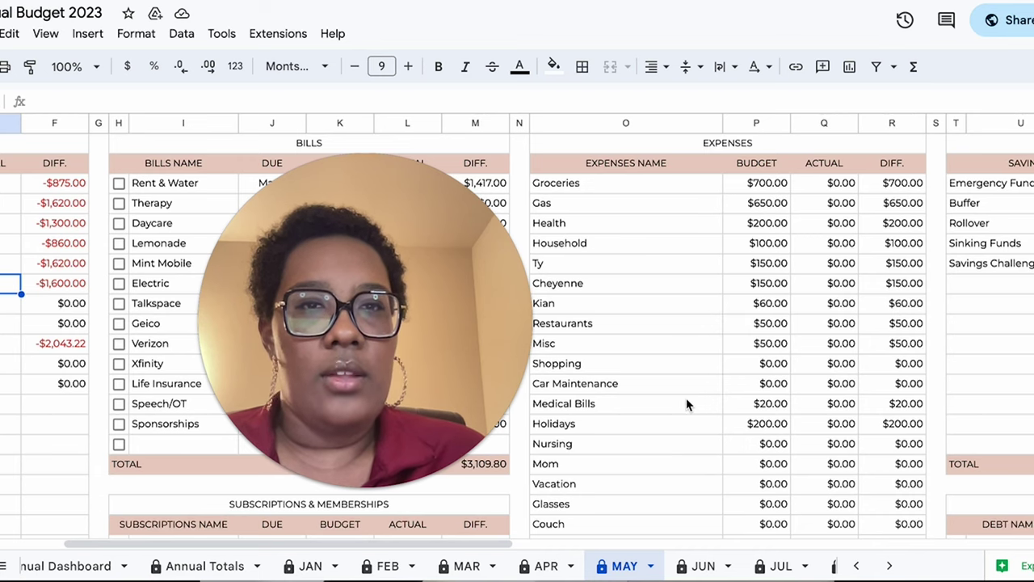
scroll(686, 404, "down", 1)
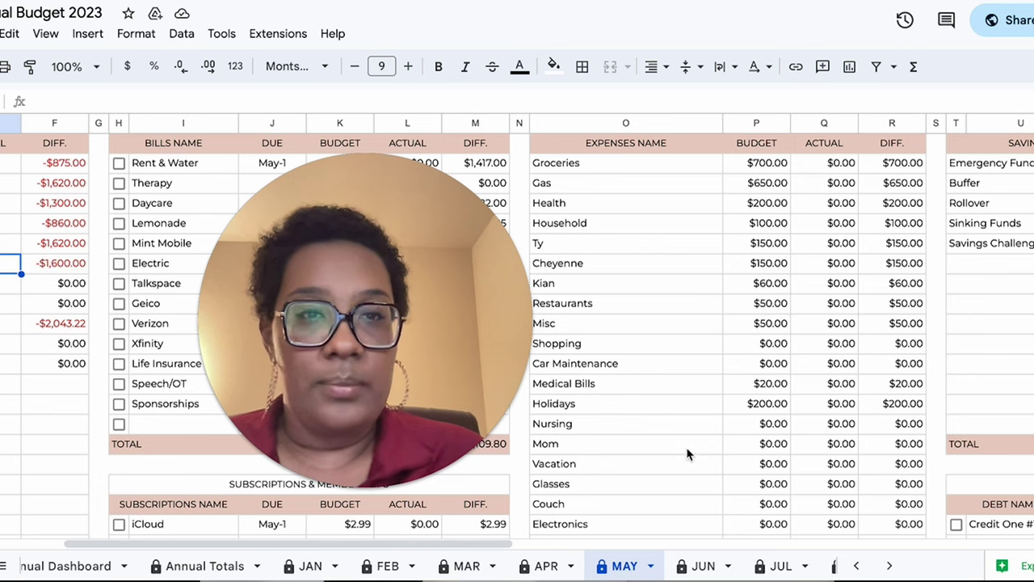
scroll(621, 464, "down", 1)
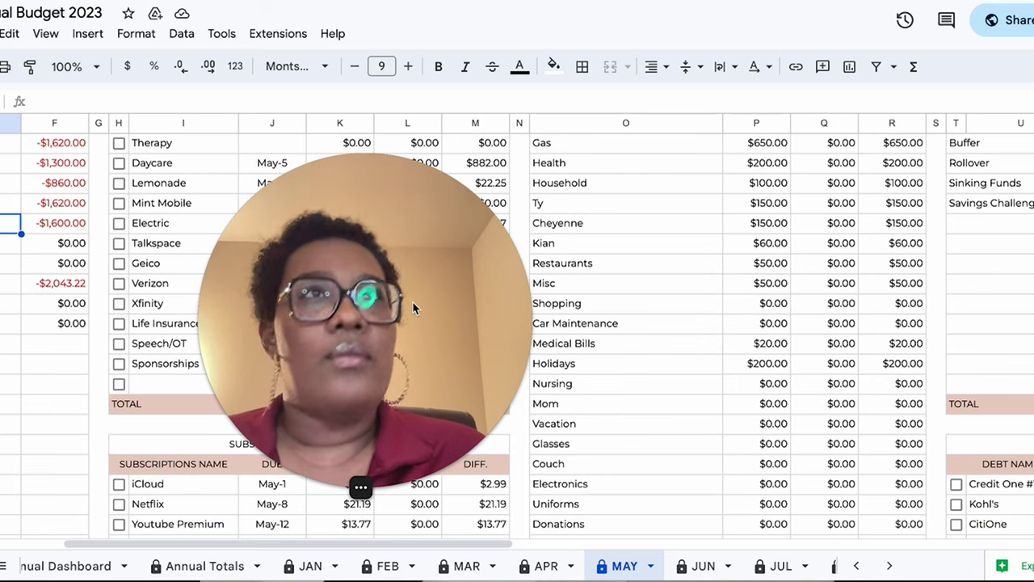
left_click_drag(412, 307, 387, 359)
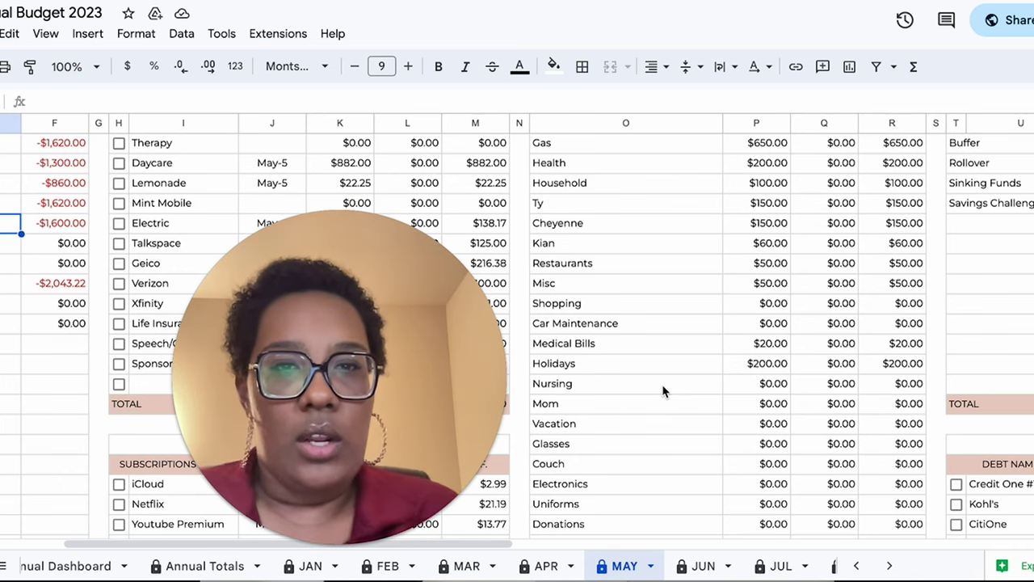
scroll(589, 494, "down", 1)
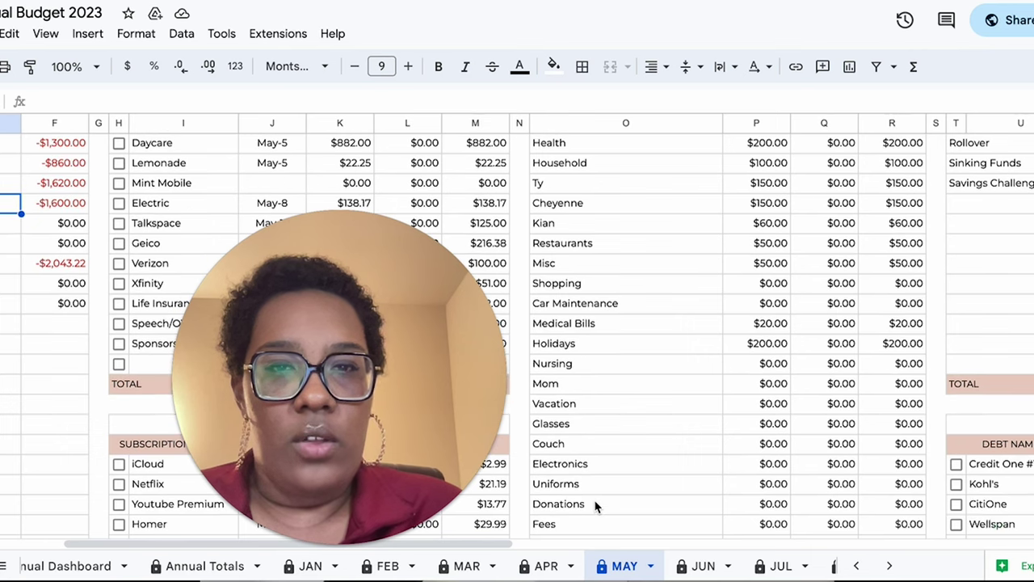
scroll(596, 504, "down", 2)
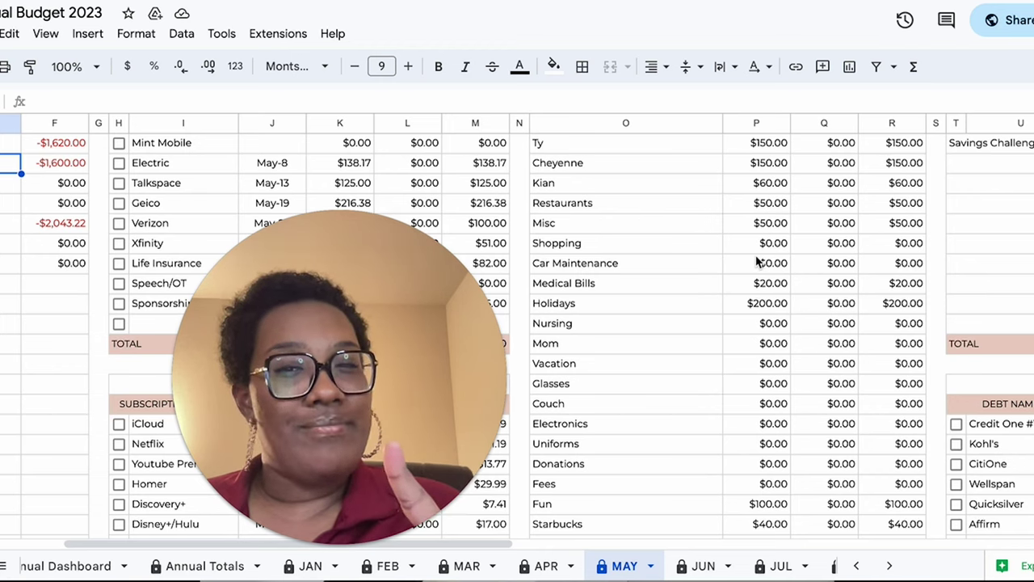
scroll(566, 364, "down", 5)
scroll(566, 363, "right", 2)
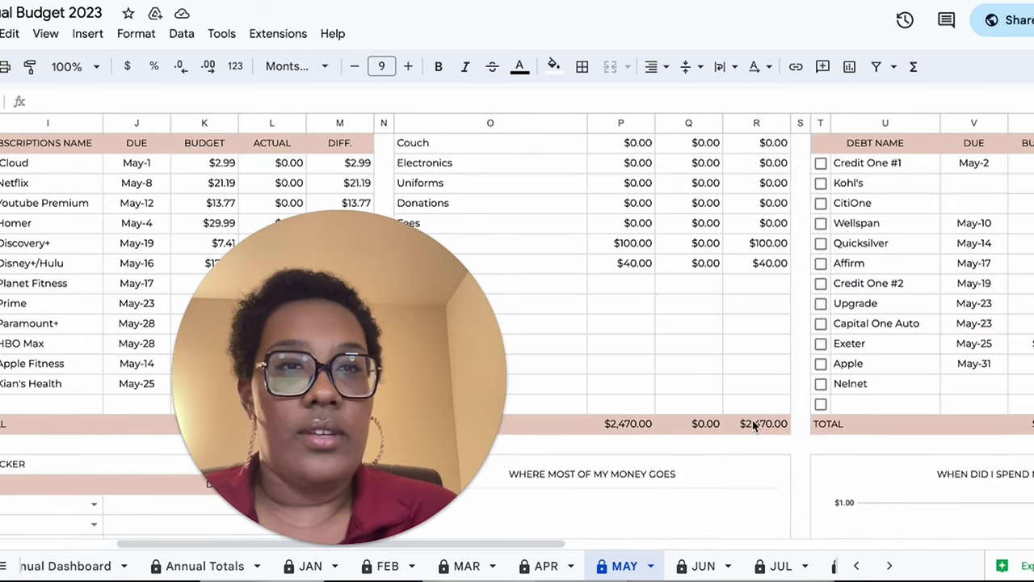
- Review the budgeted payments in the Debt table and the amounts in the Savings table for May
scroll(913, 412, "right", 4)
scroll(913, 412, "right", 2)
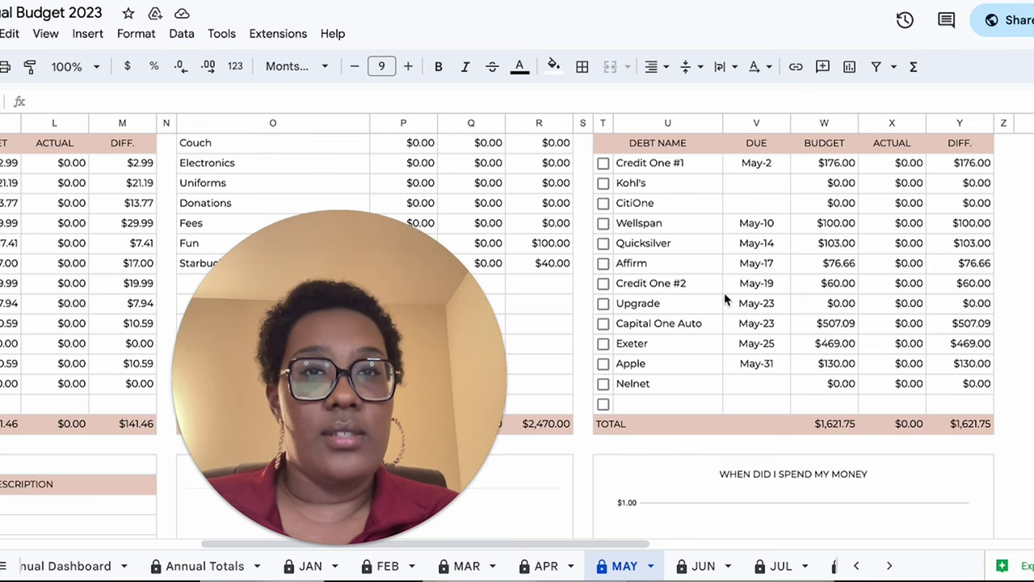
scroll(744, 313, "up", 5)
scroll(744, 312, "right", 1)
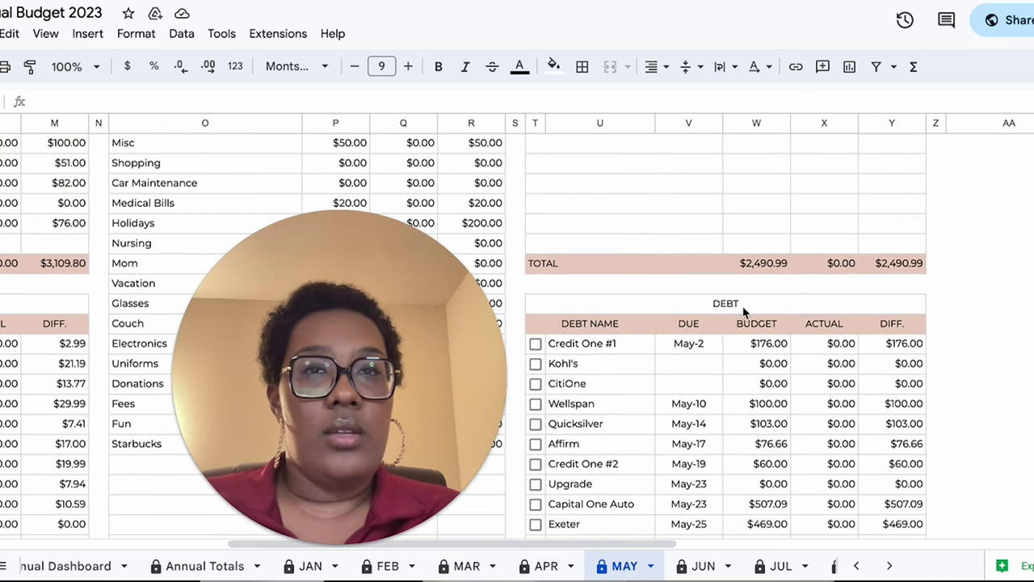
scroll(744, 313, "up", 3)
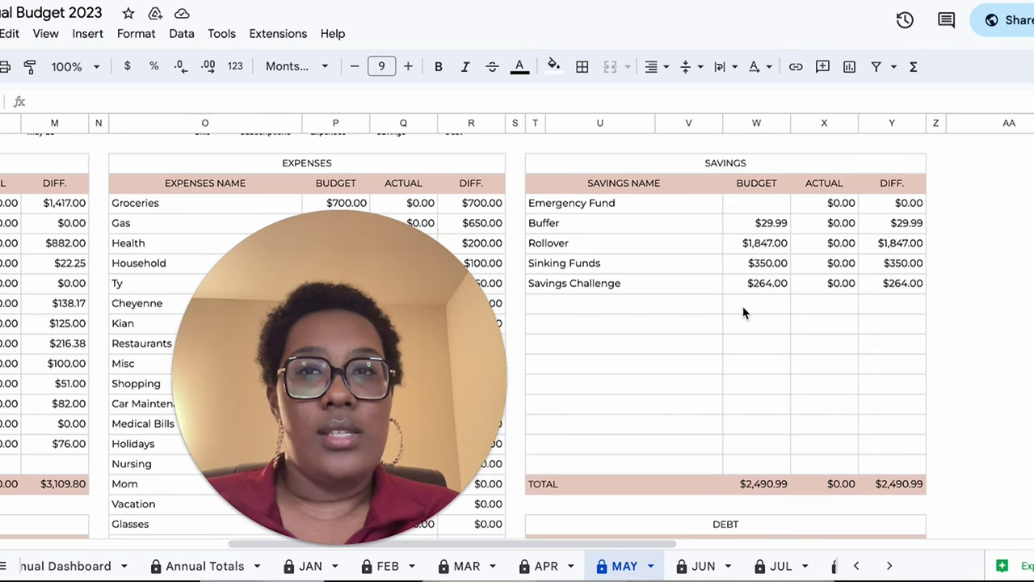
scroll(744, 312, "up", 1)
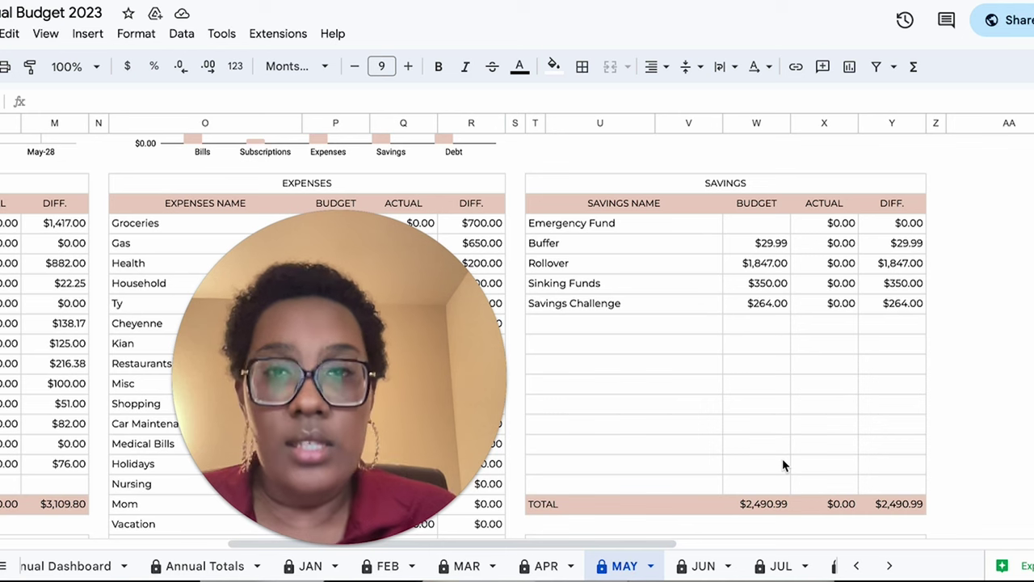
- Compare the May Financial Overview's category budgets and leftover amount with the income and bills tables
left_click_drag(406, 403, 933, 505)
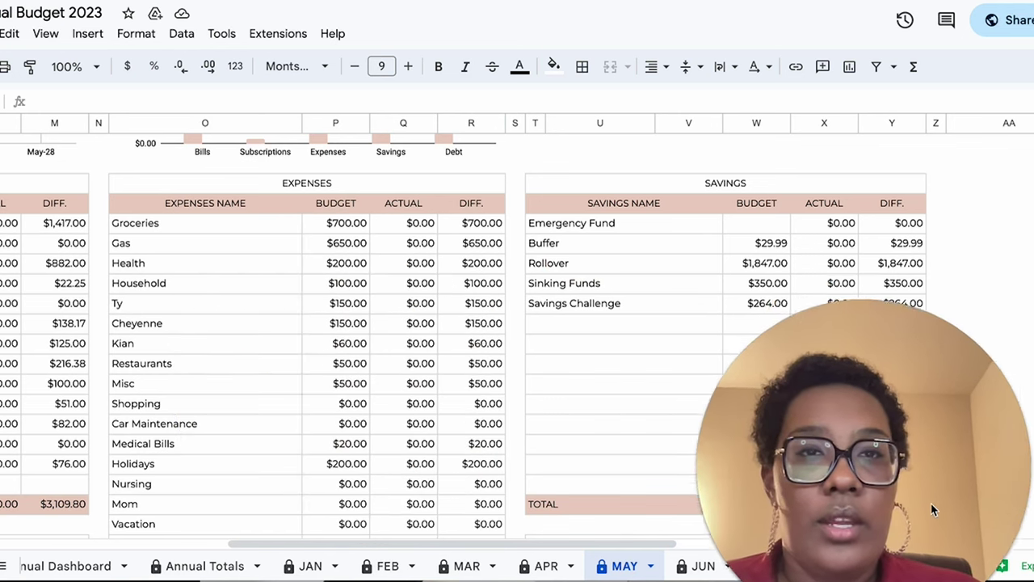
scroll(465, 423, "left", 5)
scroll(463, 423, "left", 3)
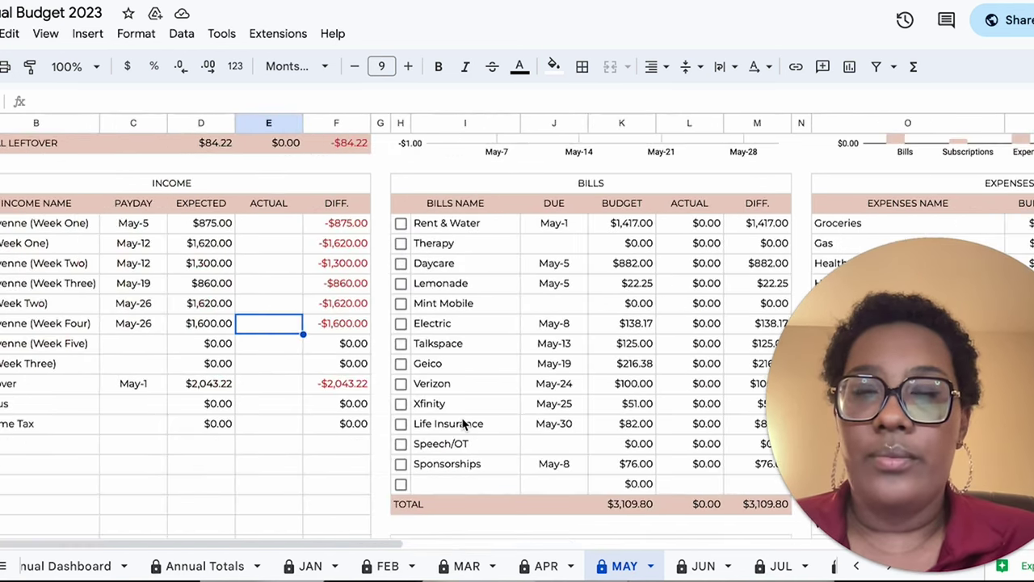
scroll(312, 266, "up", 5)
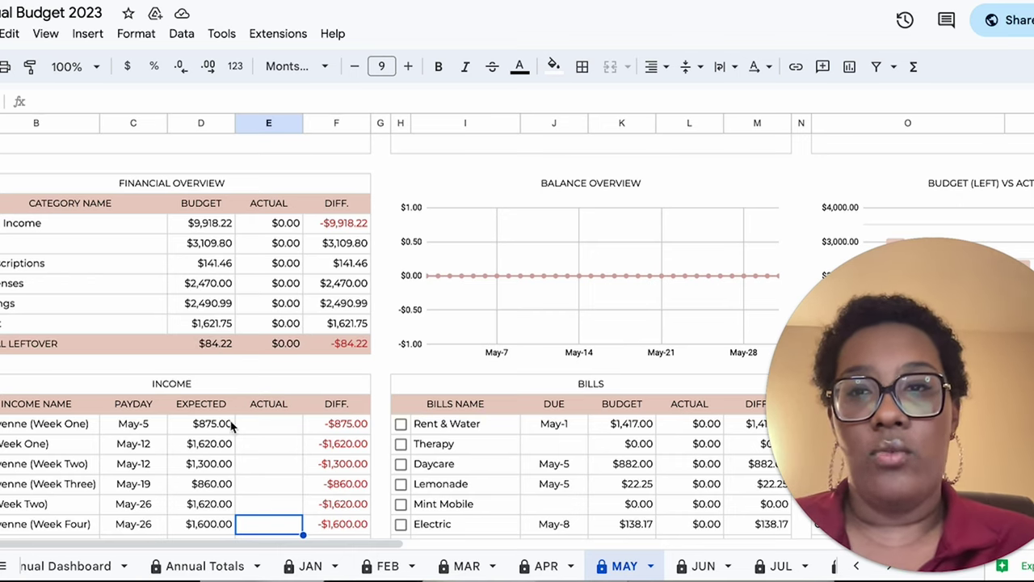
scroll(223, 484, "down", 1)
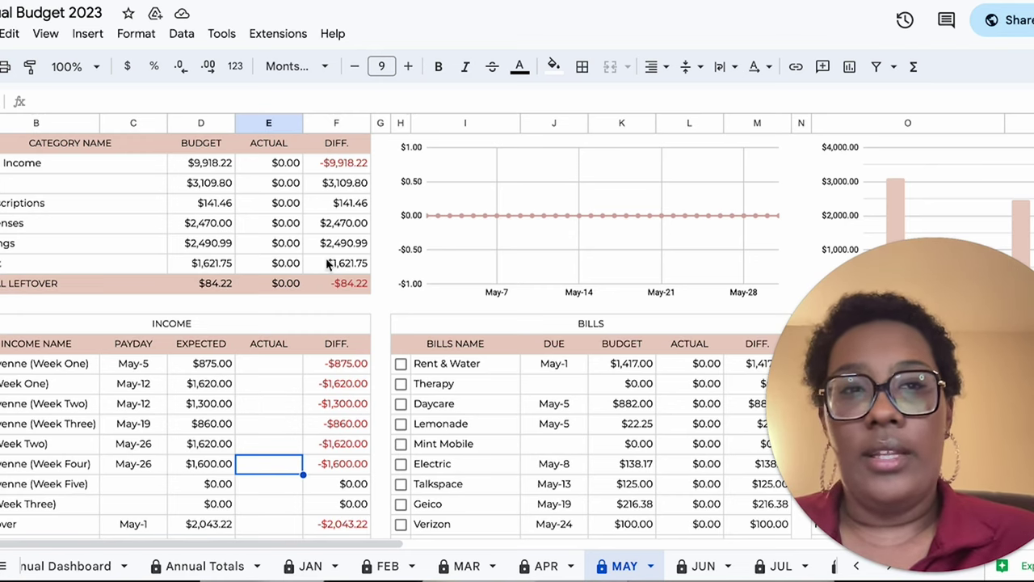
scroll(417, 305, "down", 1)
scroll(416, 304, "up", 2)
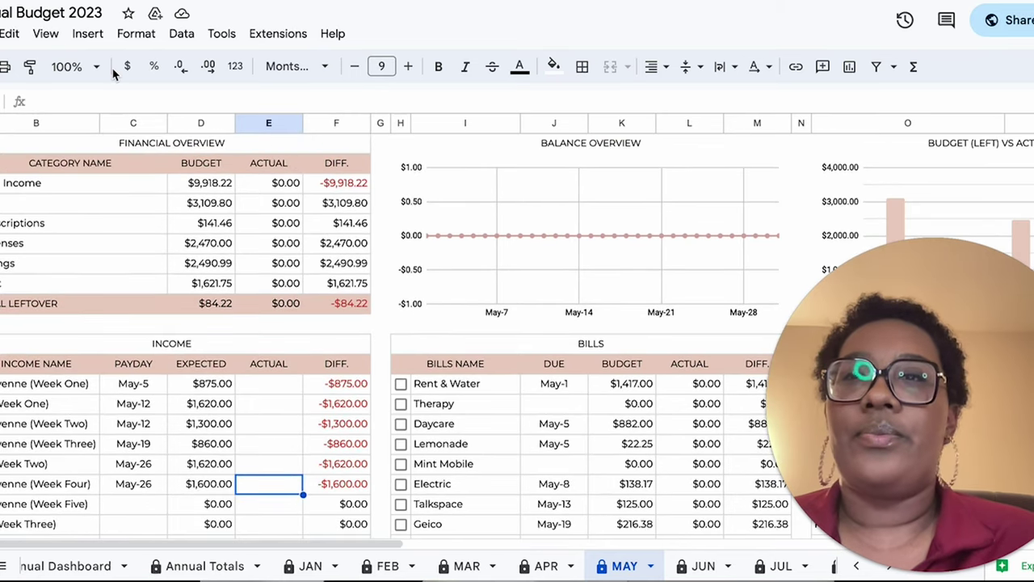
- Set the sheet zoom to 90% and review the Financial Overview, Bills, and Subscriptions & Memberships tables
left_click(92, 70)
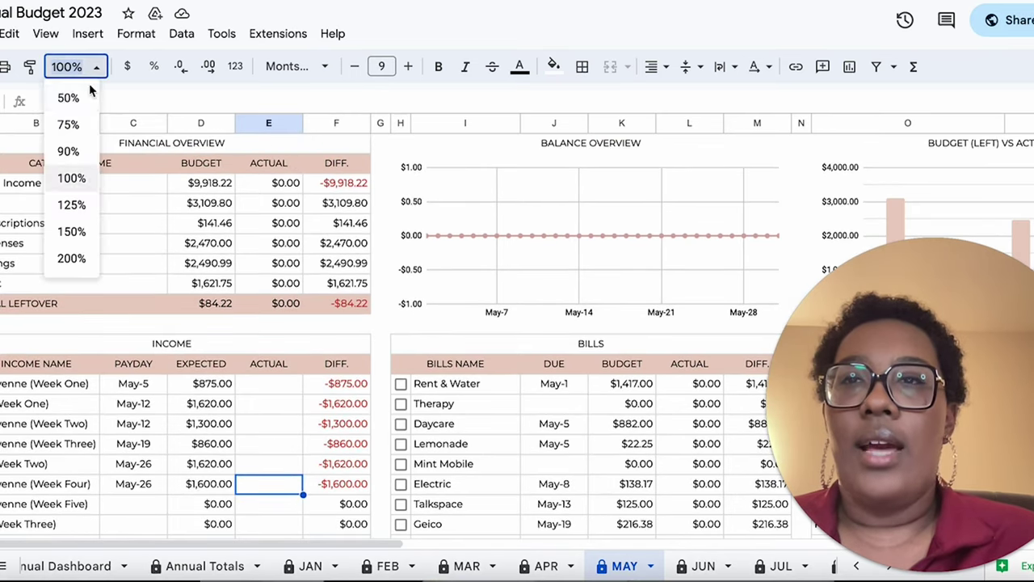
left_click(69, 152)
scroll(470, 343, "down", 2)
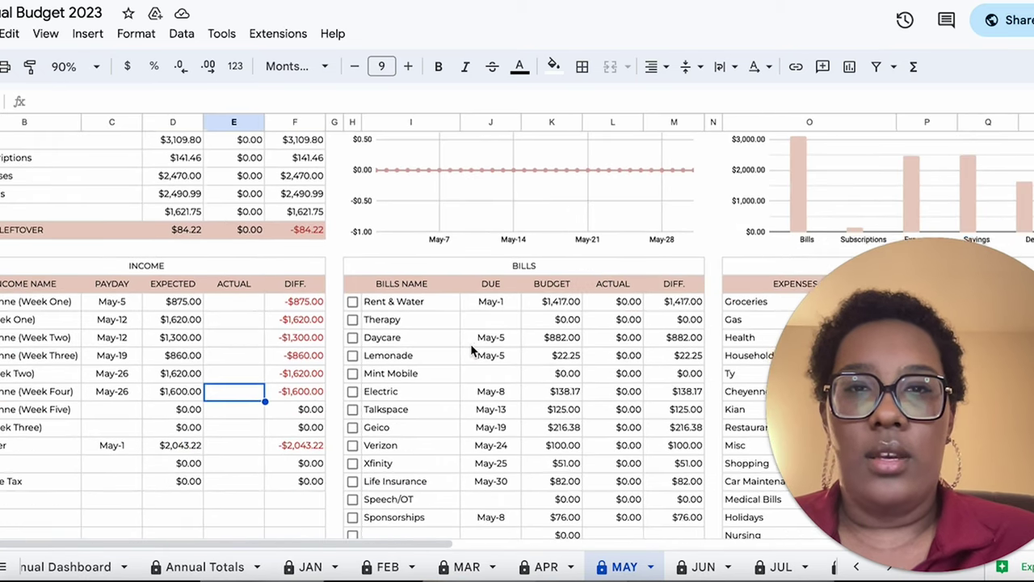
scroll(472, 349, "up", 3)
scroll(470, 344, "left", 1)
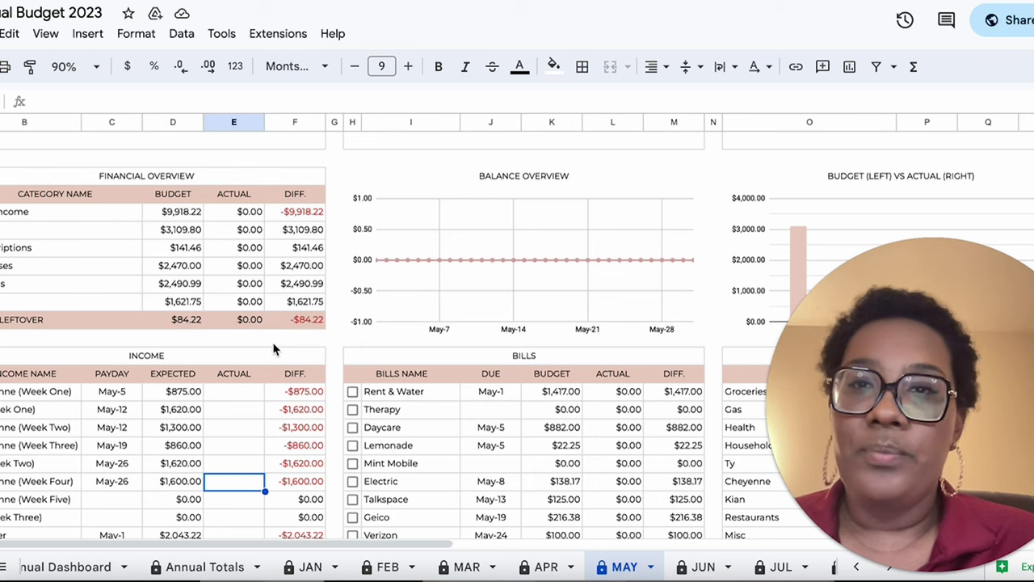
scroll(366, 369, "down", 5)
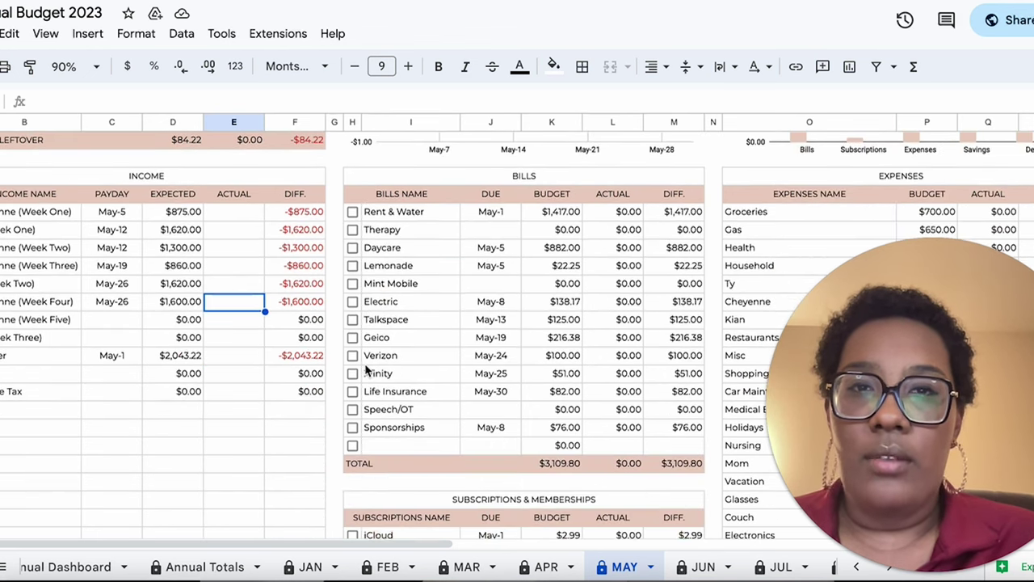
scroll(366, 369, "down", 5)
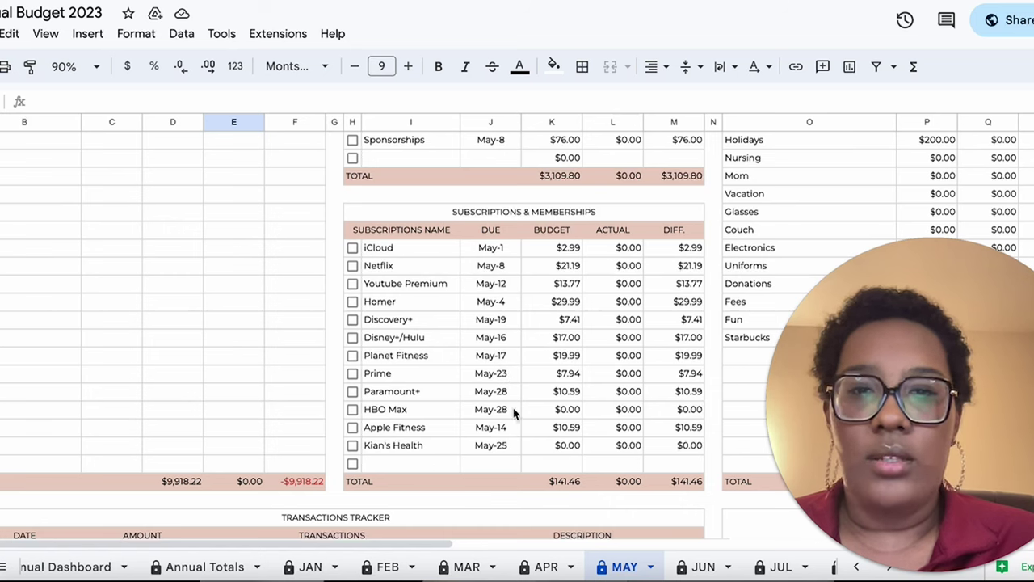
- Set the sheet zoom to 100%, raise it to 125%, and read the Subscriptions & Memberships table
left_click(77, 66)
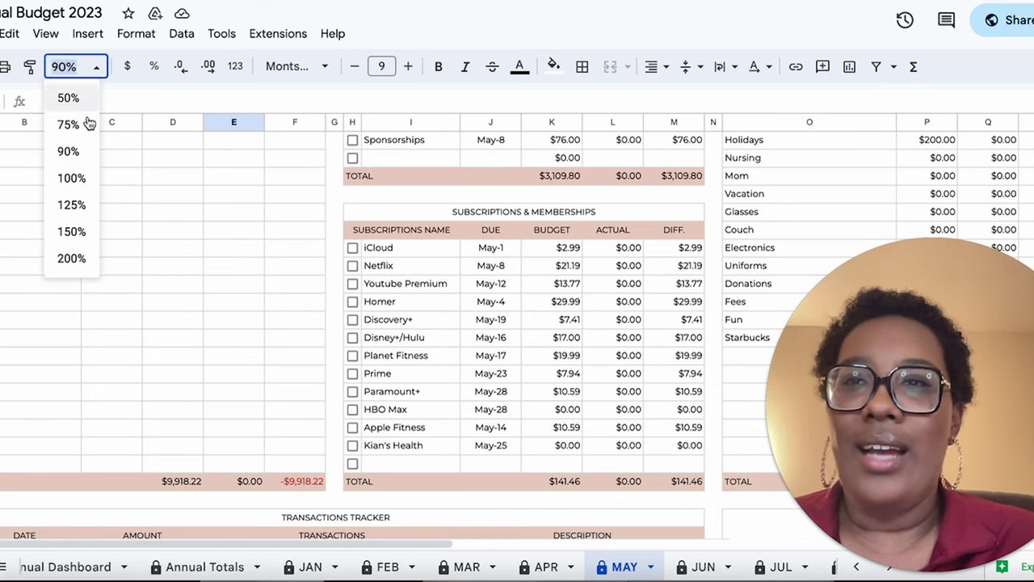
left_click(76, 178)
scroll(480, 332, "right", 5)
scroll(480, 332, "left", 3)
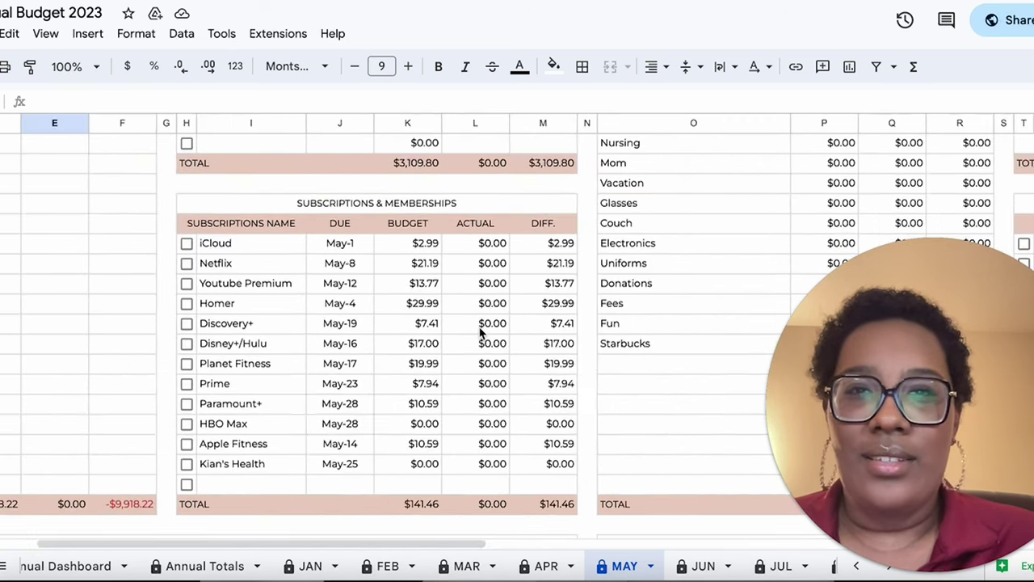
left_click(93, 68)
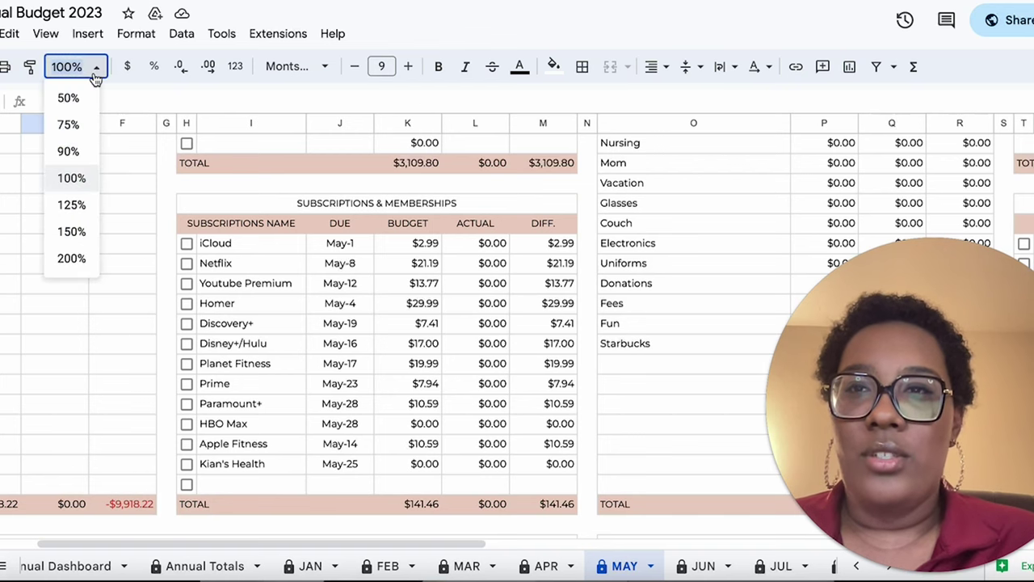
left_click(71, 205)
scroll(539, 368, "right", 5)
scroll(538, 368, "left", 2)
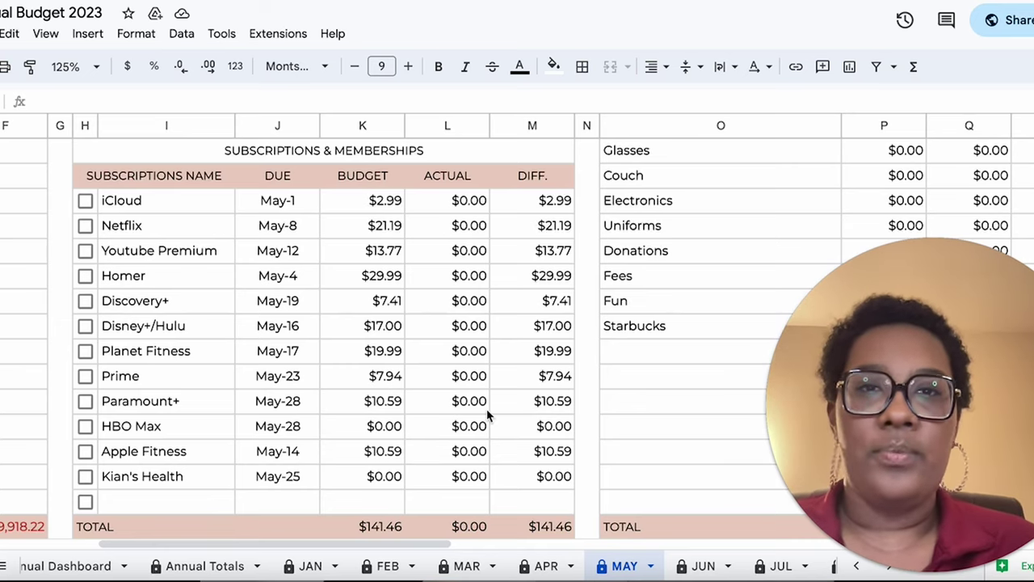
- Look over the enlarged Expenses and Savings tables for May
scroll(487, 415, "down", 3)
scroll(487, 415, "up", 5)
scroll(487, 415, "right", 10)
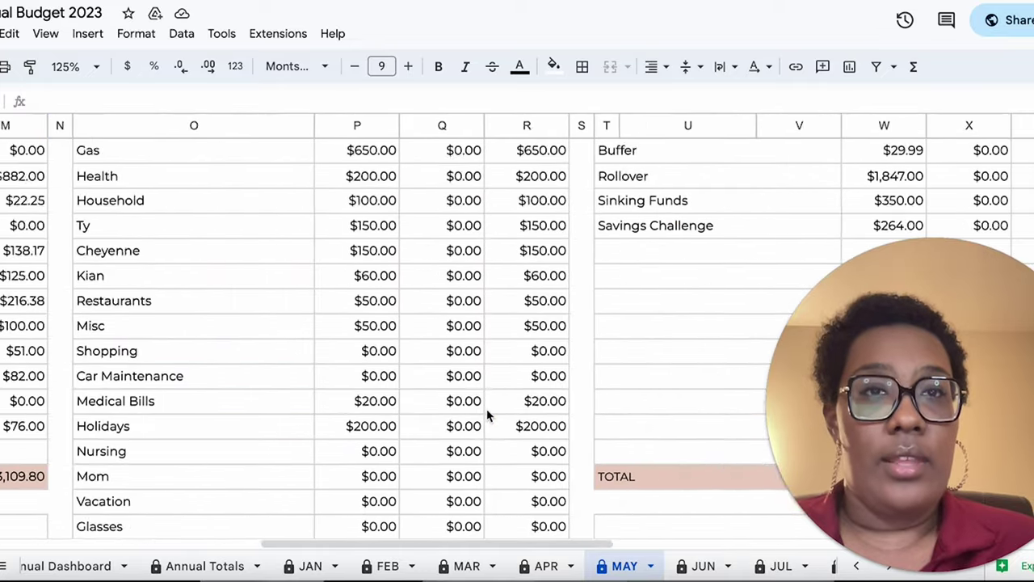
scroll(487, 415, "up", 3)
- Set the sheet zoom to 75% and examine the May summary cards, overview charts, and Financial Overview
left_click(95, 67)
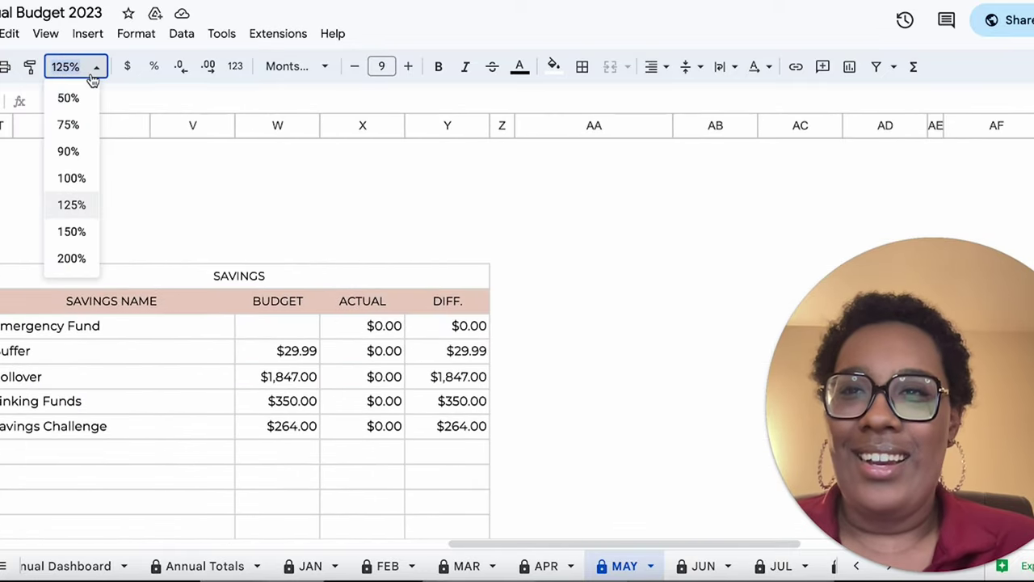
left_click(77, 129)
scroll(352, 285, "left", 10)
scroll(352, 286, "down", 1)
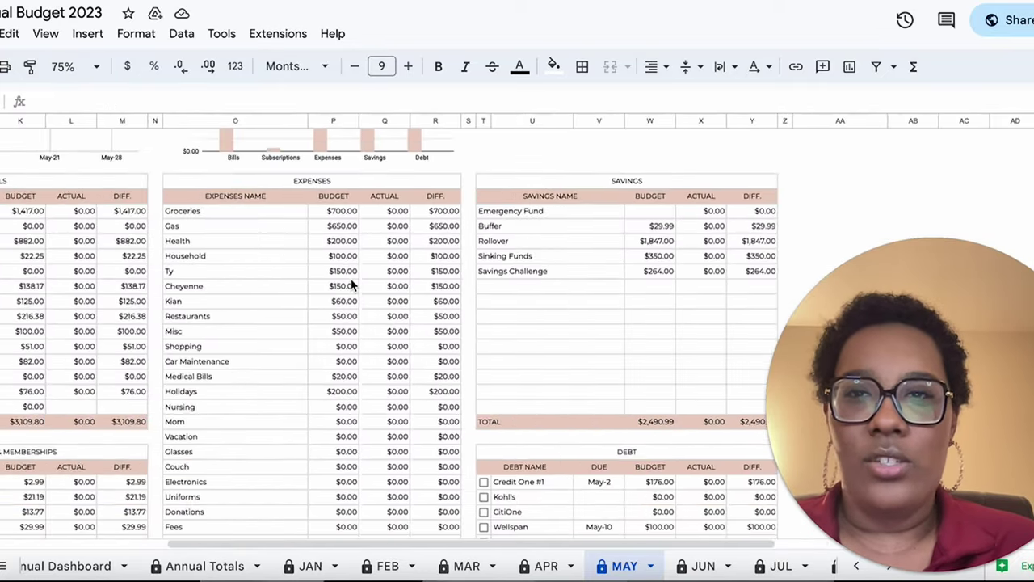
scroll(352, 286, "left", 5)
scroll(352, 286, "up", 3)
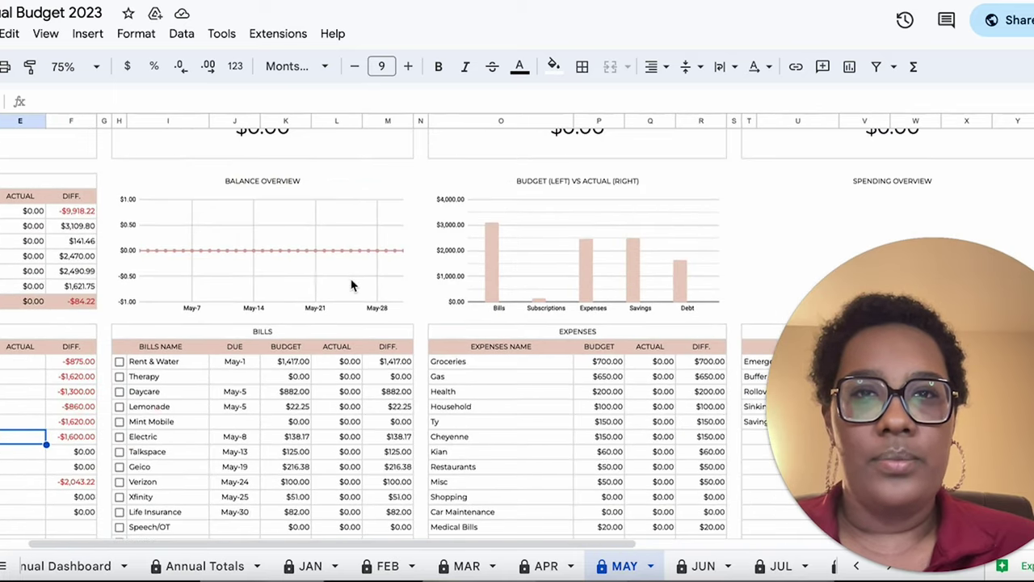
scroll(266, 288, "up", 2)
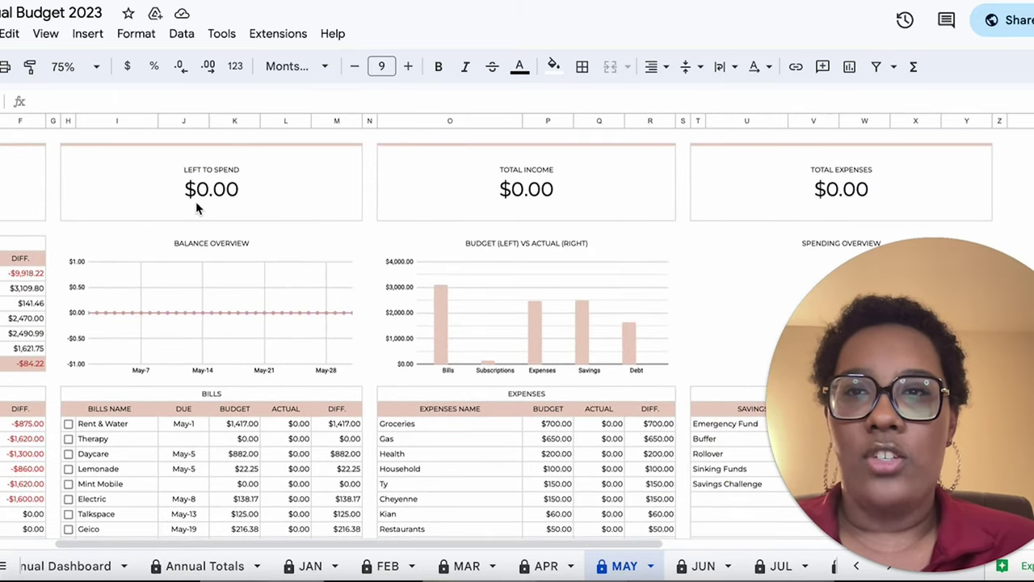
scroll(248, 214, "left", 3)
scroll(250, 242, "down", 1)
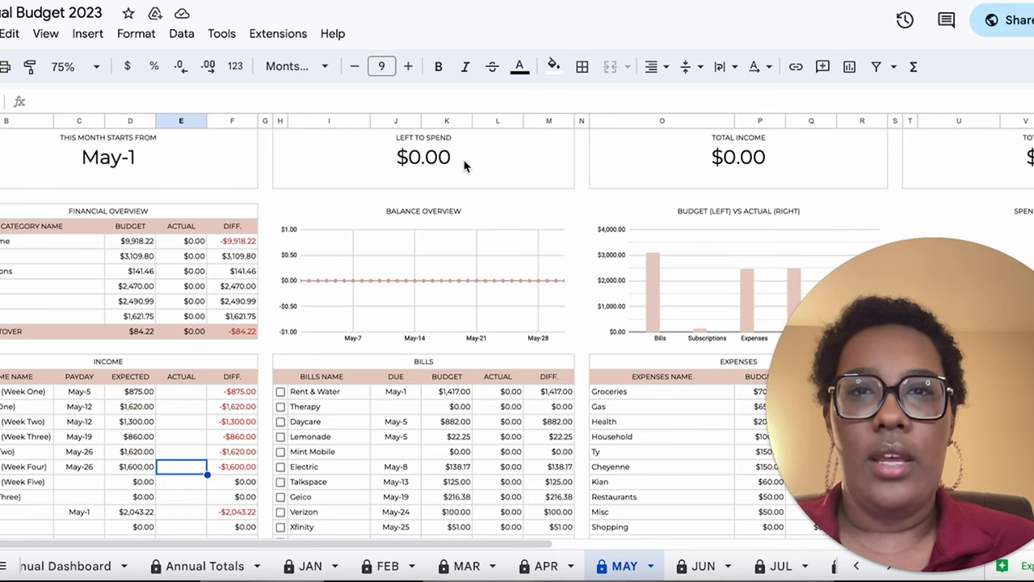
- Examine the May Transactions Tracker and browse the category choices offered for its first transaction row
scroll(470, 277, "down", 15)
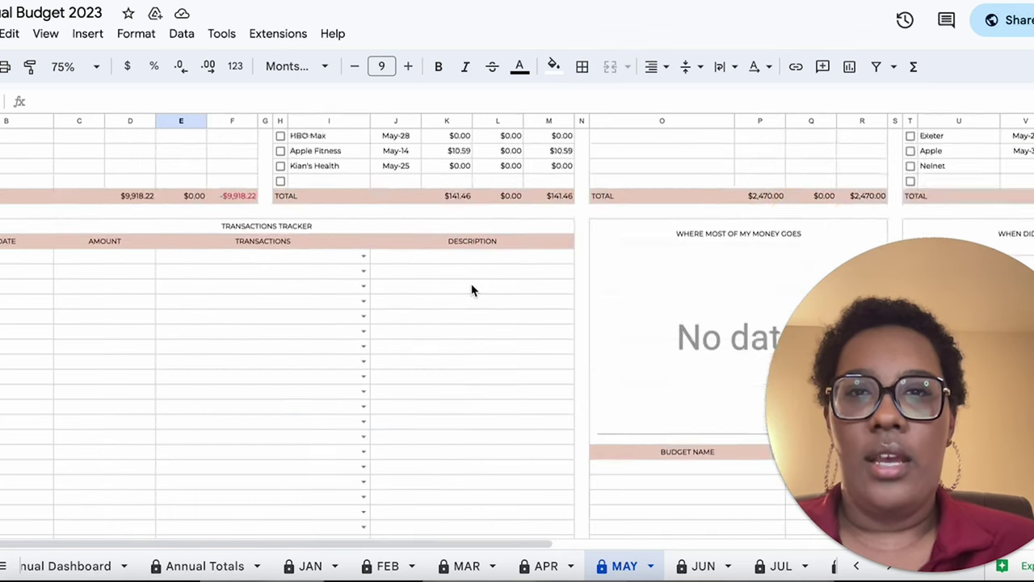
scroll(473, 290, "up", 2)
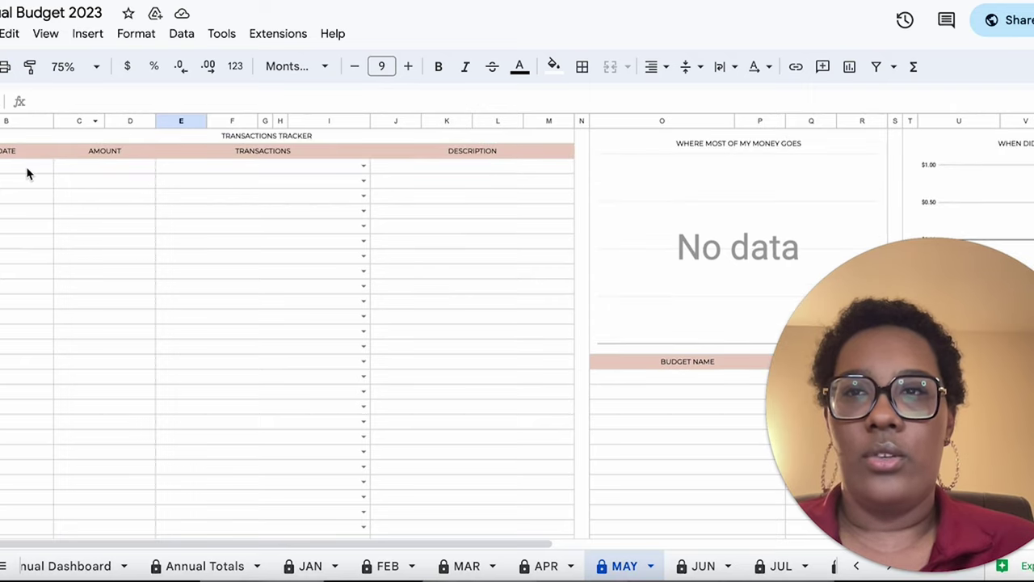
left_click(363, 166)
scroll(235, 280, "down", 3)
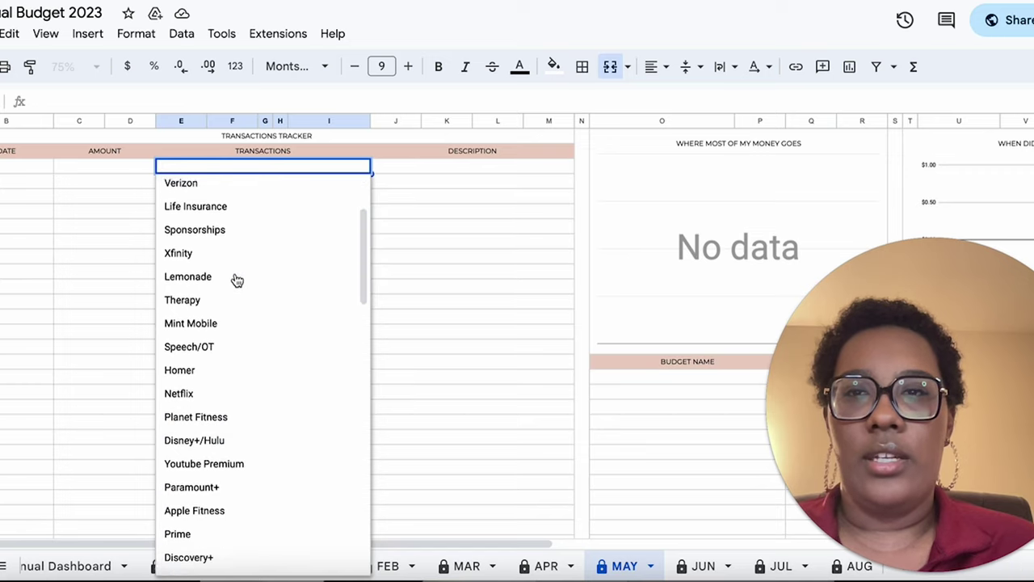
scroll(233, 282, "down", 5)
left_click(478, 210)
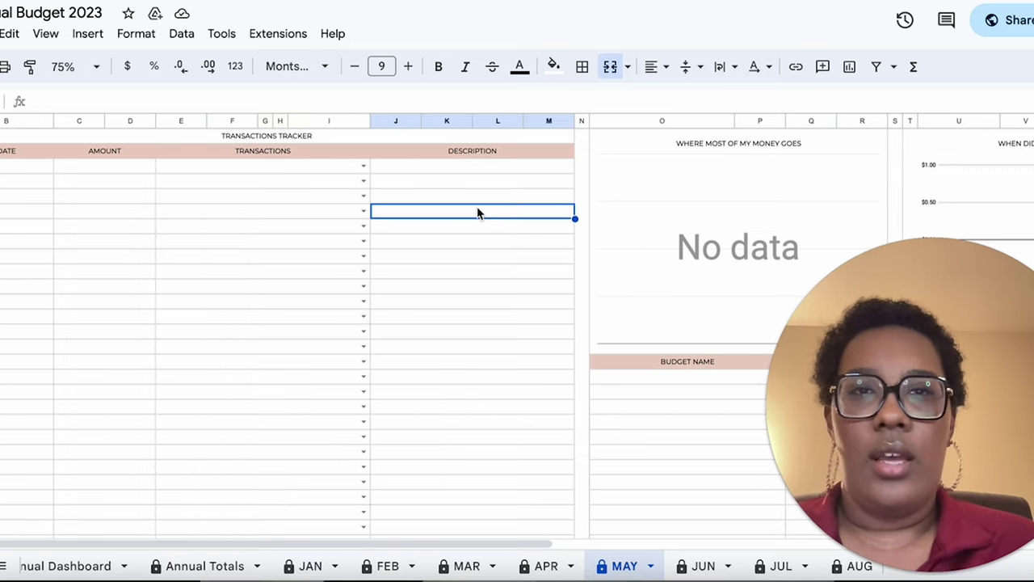
- Look over the May spending breakdown and daily spending sections, the Debt table, and the summary cards and overview charts
scroll(651, 206, "right", 3)
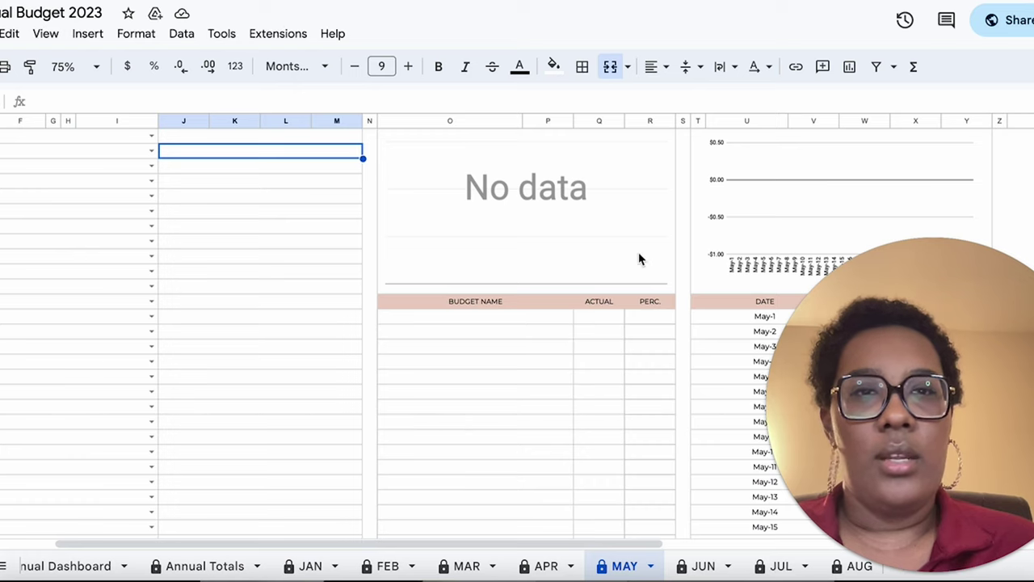
scroll(640, 259, "right", 4)
scroll(665, 282, "right", 3)
scroll(665, 282, "up", 5)
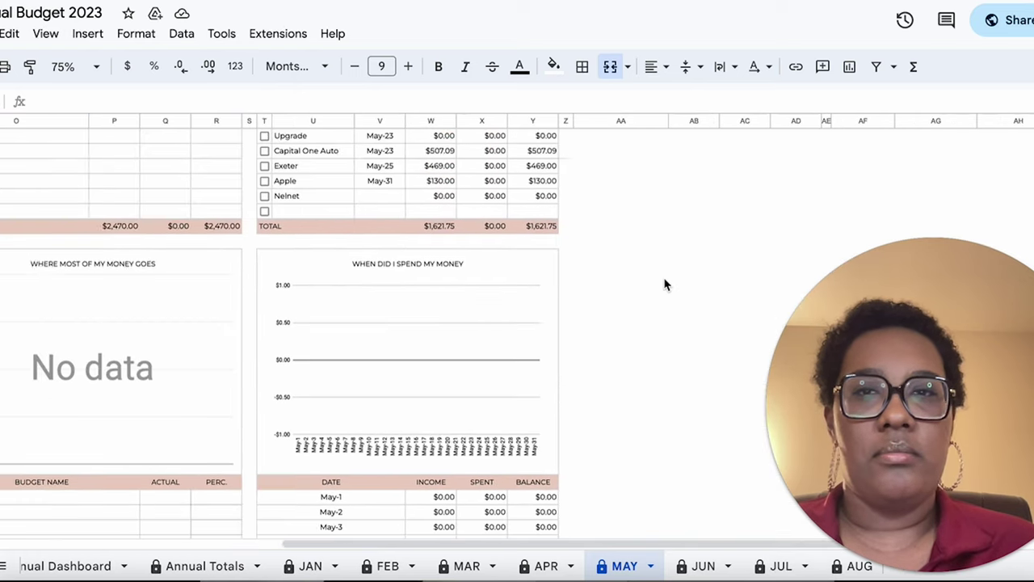
scroll(584, 236, "up", 10)
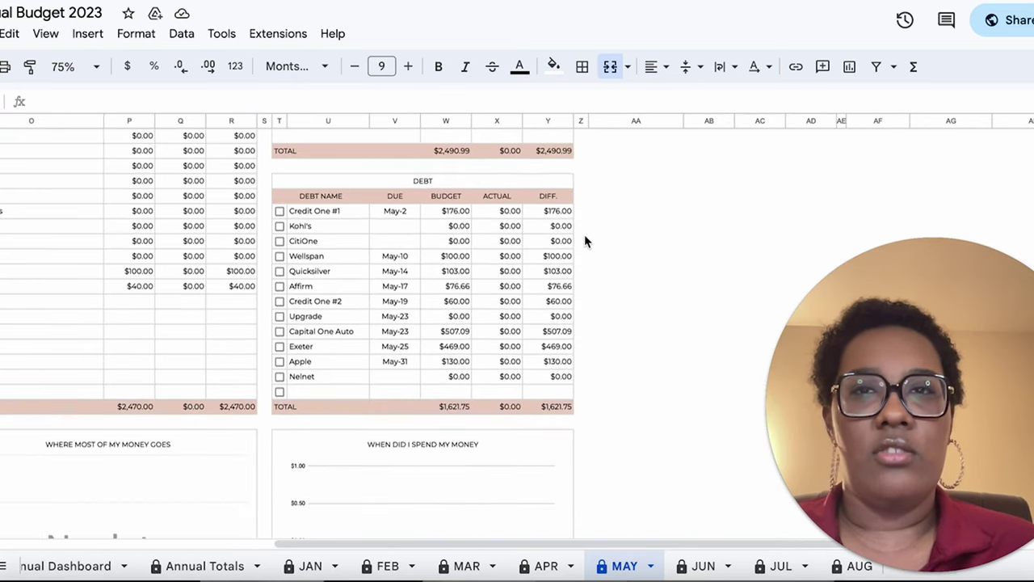
scroll(586, 241, "left", 3)
scroll(584, 241, "up", 10)
scroll(584, 241, "left", 8)
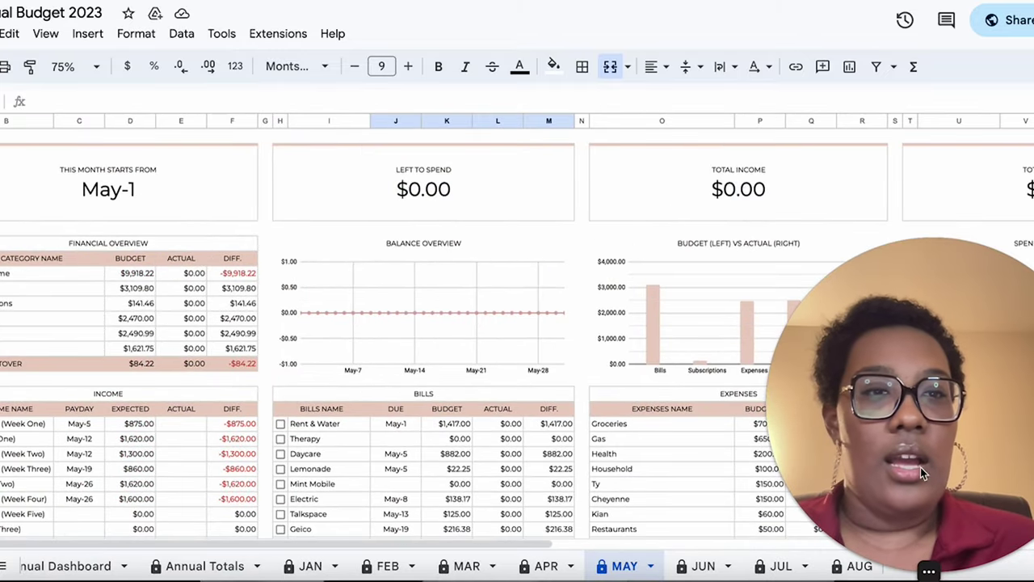
left_click(937, 571)
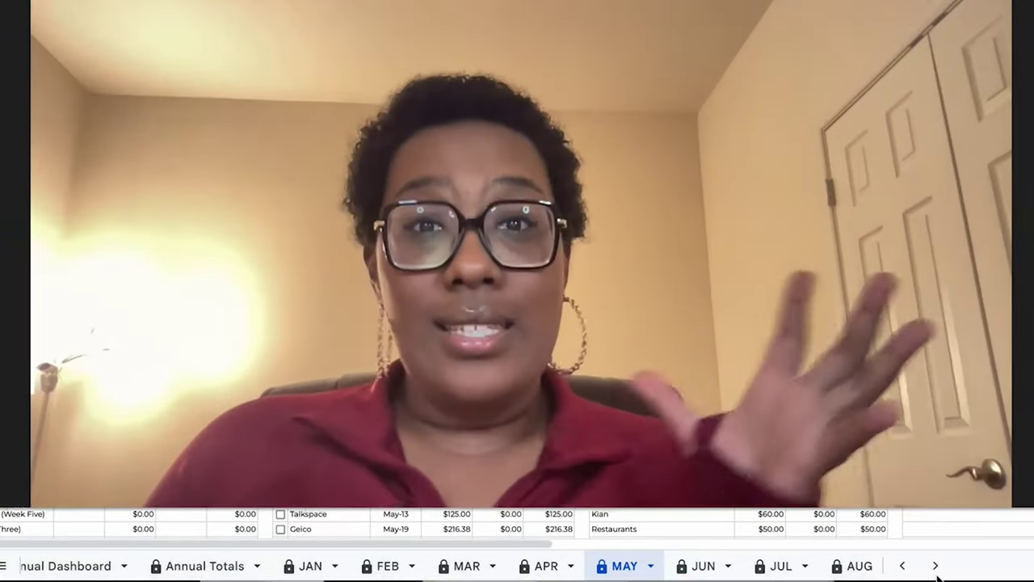